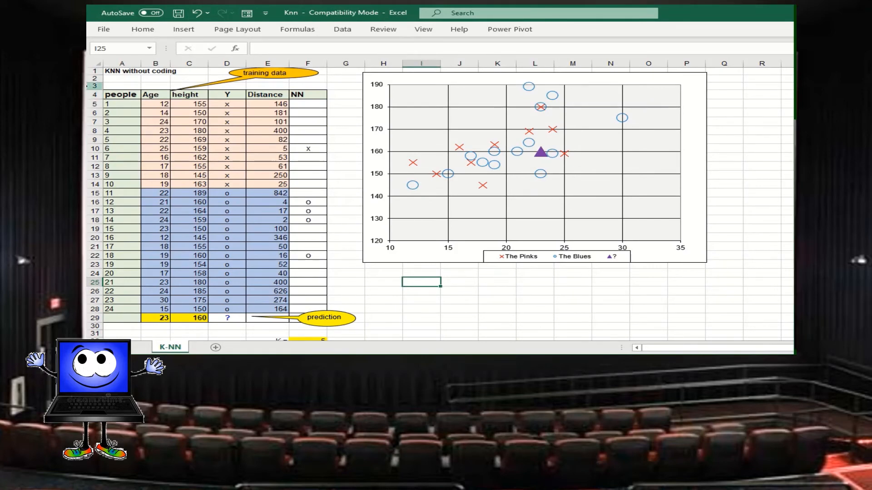
Review the training table from its headers down through the first ten people in the pink group.
{"action": "left_click_drag", "start_coordinate": [130, 94], "coordinate": [320, 183]}
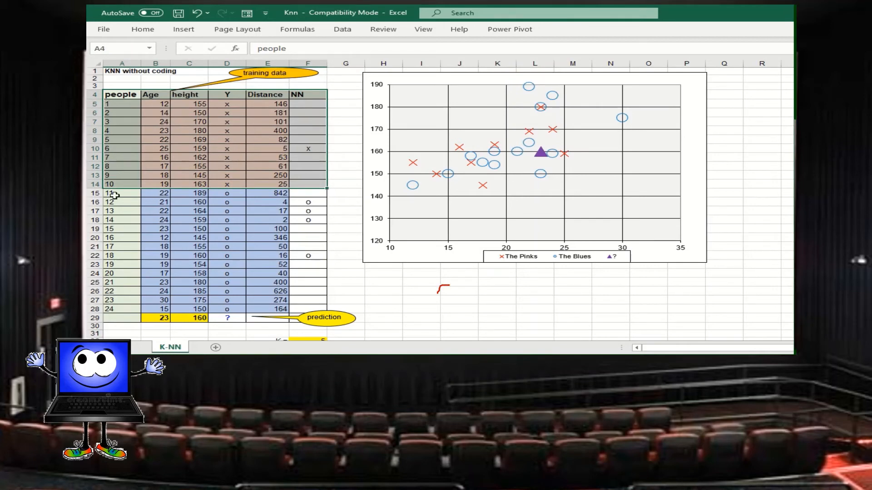
{"action": "left_click", "coordinate": [133, 104]}
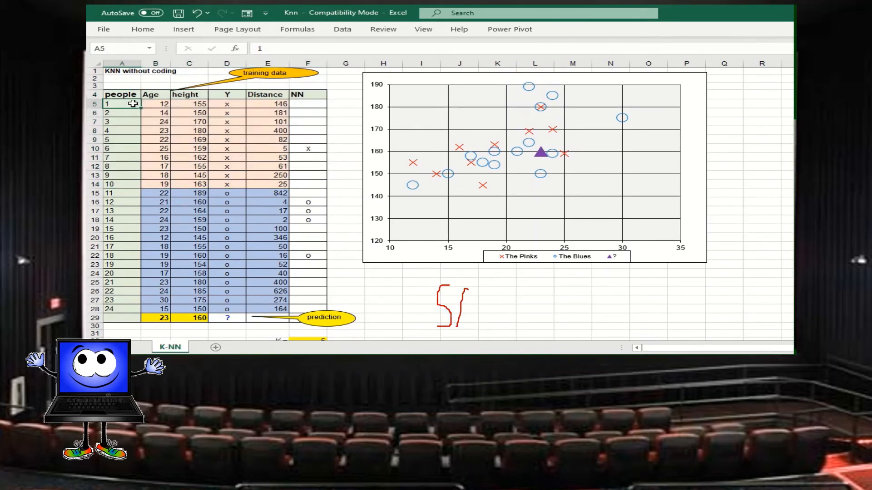
{"action": "key", "text": "Down"}
{"action": "key", "text": "Down"}
{"action": "key", "text": "Down"}
{"action": "key", "text": "Down"}
{"action": "key", "text": "Down"}
{"action": "key", "text": "Down"}
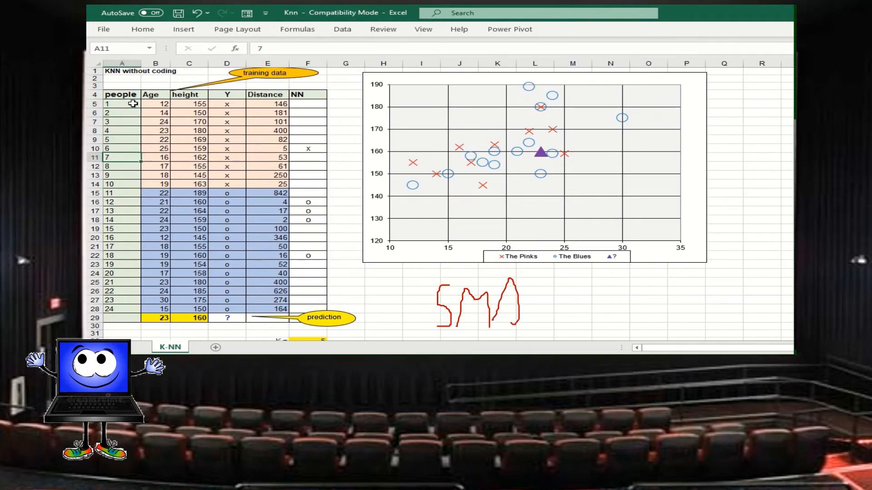
{"action": "key", "text": "Down"}
{"action": "key", "text": "Down"}
{"action": "key", "text": "Down"}
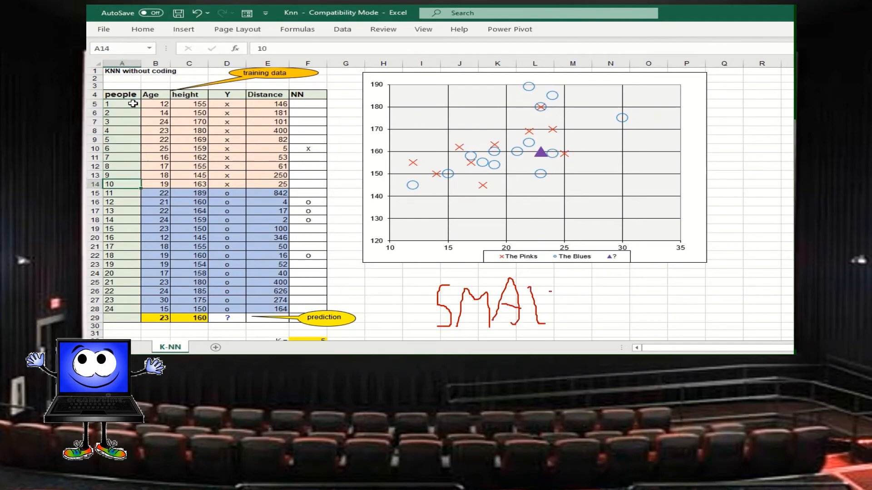
{"action": "key", "text": "Up"}
{"action": "key", "text": "Up"}
{"action": "key", "text": "Up"}
{"action": "key", "text": "Up"}
{"action": "key", "text": "Up"}
{"action": "key", "text": "Up"}
{"action": "key", "text": "Up"}
{"action": "key", "text": "Up"}
{"action": "key", "text": "Up"}
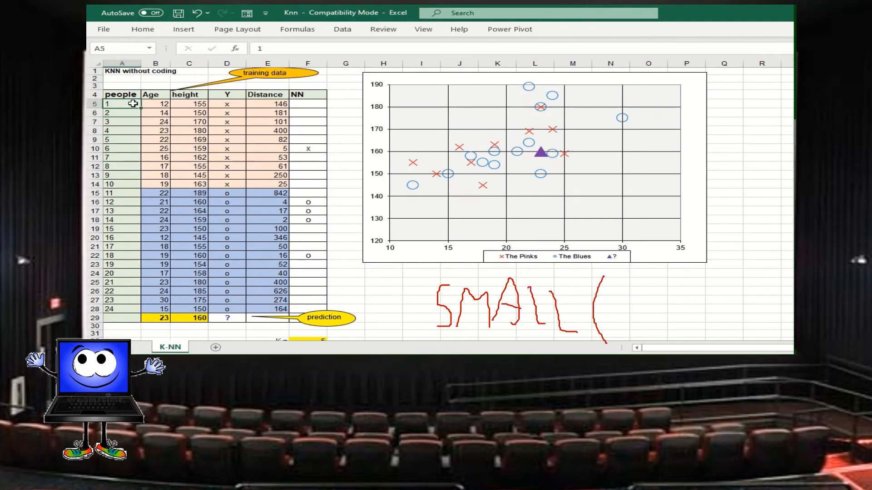
Review the age, height and Y class entries of the pink group, ending at the tenth person's class.
{"action": "key", "text": "Right"}
{"action": "key", "text": "Right"}
{"action": "key", "text": "Right"}
{"action": "key", "text": "Left"}
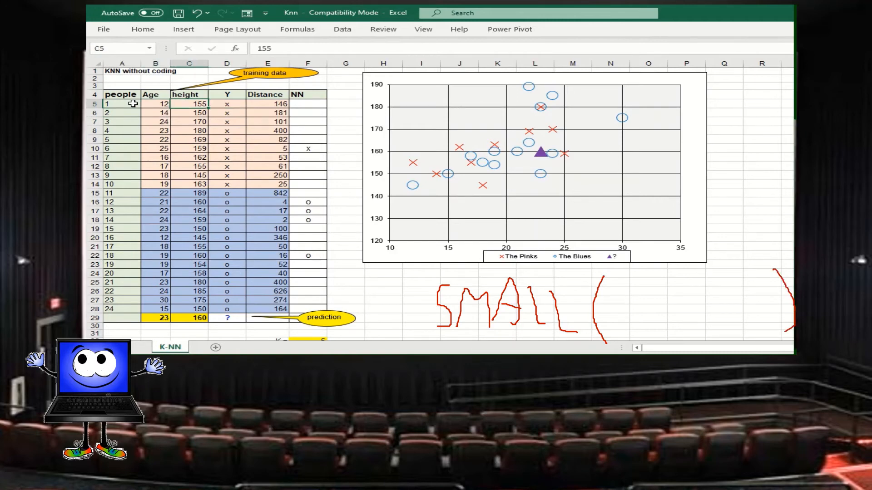
{"action": "key", "text": "Left"}
{"action": "key", "text": "Down"}
{"action": "key", "text": "Down"}
{"action": "key", "text": "Down"}
{"action": "key", "text": "Down"}
{"action": "key", "text": "Down"}
{"action": "key", "text": "Down"}
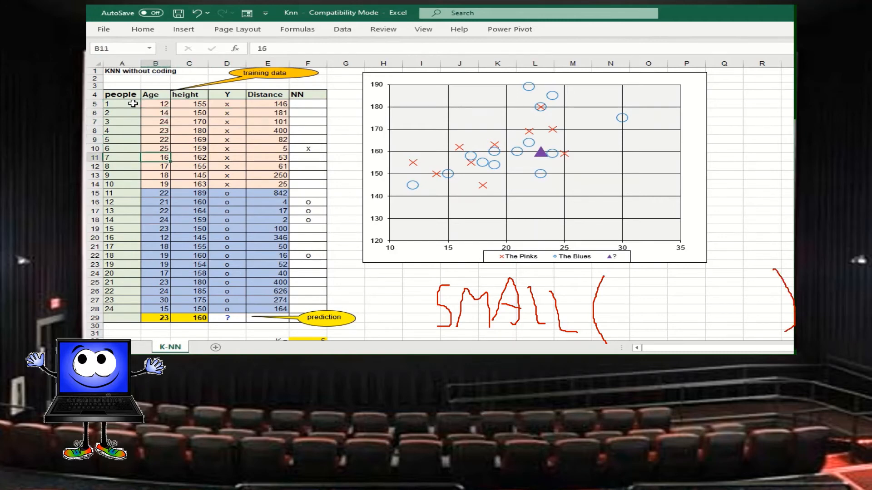
{"action": "key", "text": "Down"}
{"action": "key", "text": "Down"}
{"action": "key", "text": "Down"}
{"action": "key", "text": "Right"}
{"action": "key", "text": "Right"}
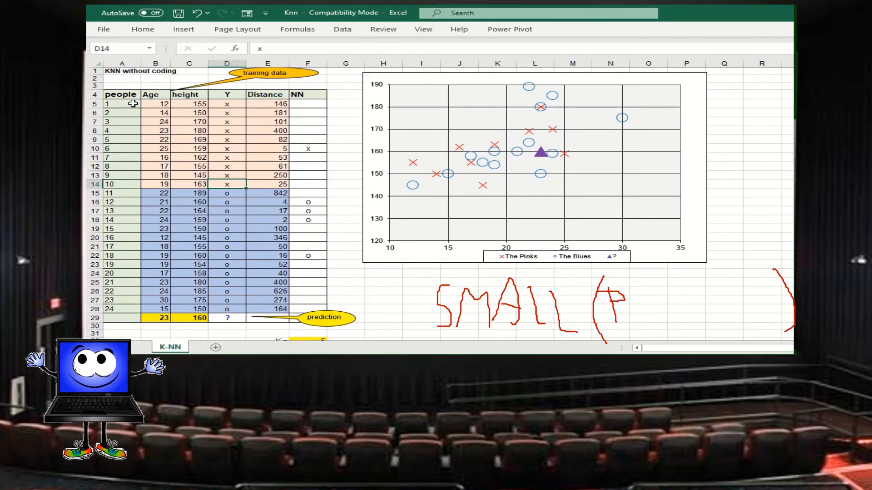
Review the Y classes of the blue group and the age and height in prediction row 29.
{"action": "key", "text": "Down"}
{"action": "key", "text": "Down"}
{"action": "key", "text": "Down"}
{"action": "key", "text": "Down"}
{"action": "key", "text": "Down"}
{"action": "key", "text": "Down"}
{"action": "key", "text": "Down"}
{"action": "key", "text": "Down"}
{"action": "key", "text": "Down"}
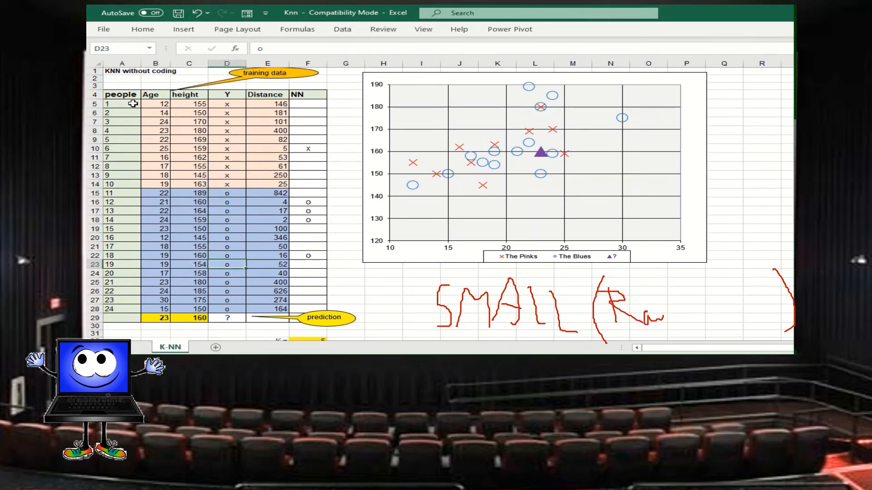
{"action": "key", "text": "Down"}
{"action": "key", "text": "Down"}
{"action": "key", "text": "Down"}
{"action": "key", "text": "Down"}
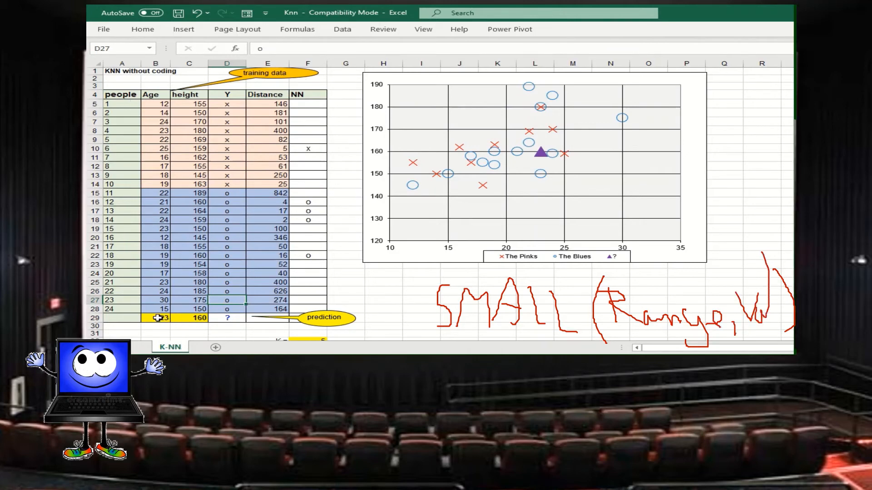
{"action": "left_click", "coordinate": [173, 319]}
{"action": "left_click_drag", "start_coordinate": [173, 320], "coordinate": [181, 323]}
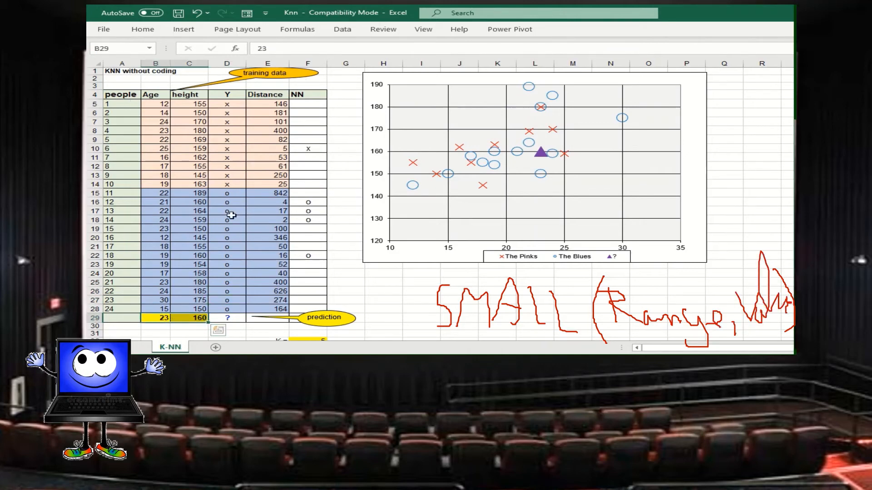
Examine the Distance formula in E5 with its cell references, and its copies in E6, E7, E8 and E15.
{"action": "left_click", "coordinate": [266, 107]}
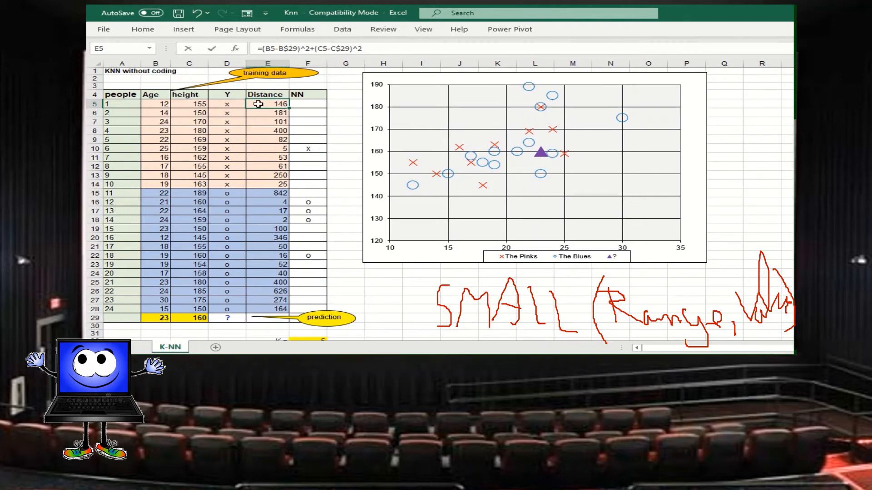
{"action": "double_click", "coordinate": [258, 104]}
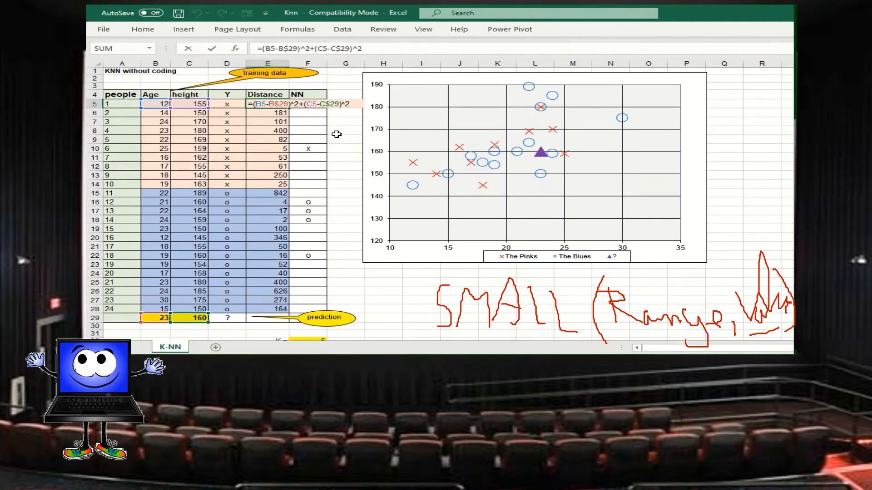
{"action": "key", "text": "ctrl+Return"}
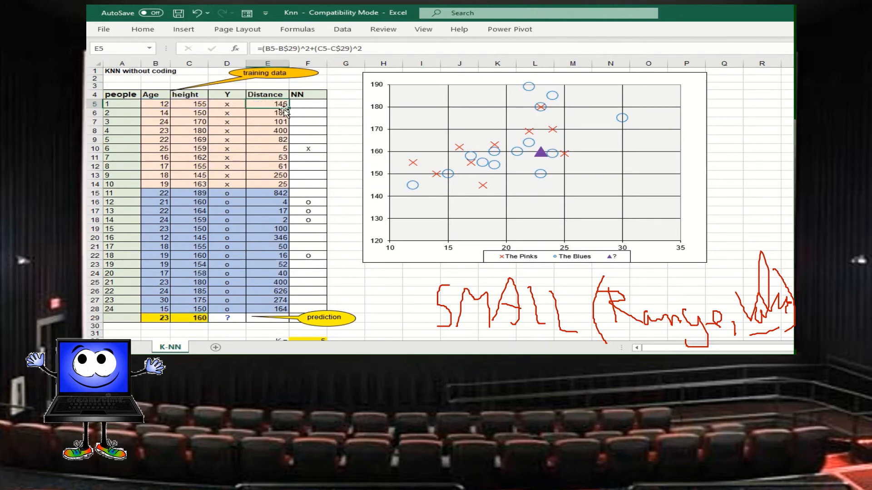
{"action": "left_click", "coordinate": [279, 115]}
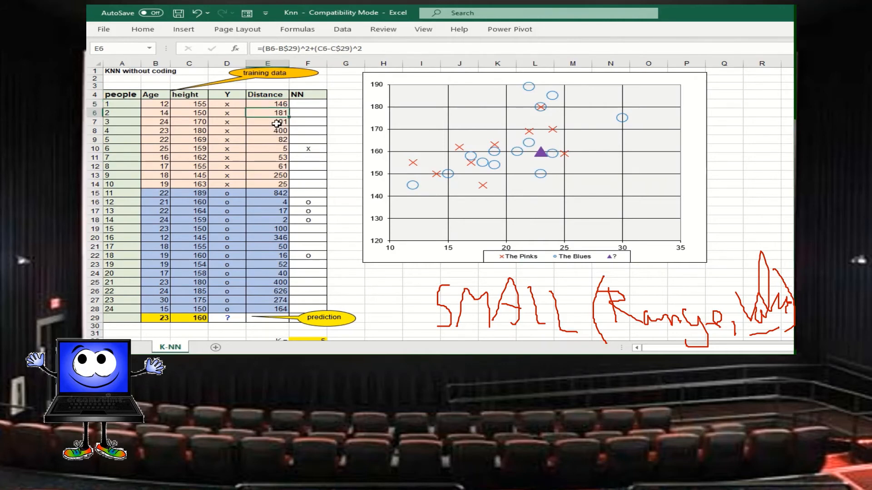
{"action": "left_click", "coordinate": [277, 122]}
{"action": "left_click", "coordinate": [276, 130]}
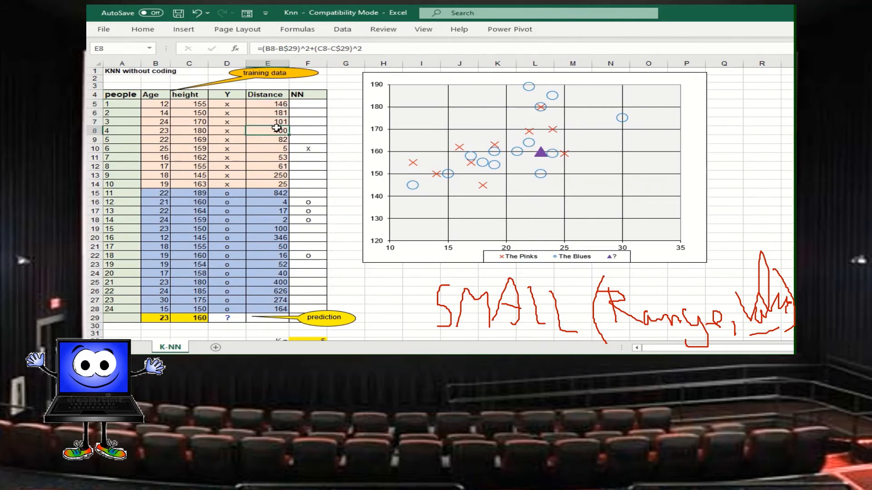
{"action": "left_click", "coordinate": [271, 194]}
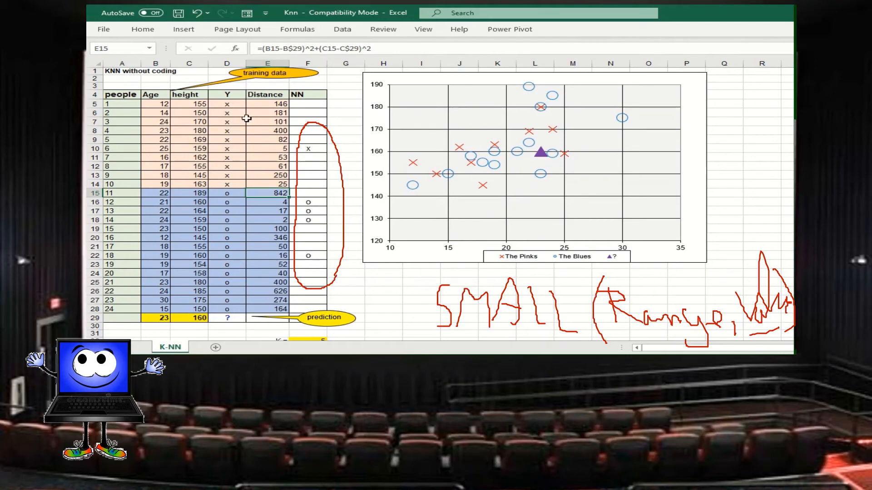
Inspect the full nearest-neighbour formula in F5, discarding any accidental edit.
{"action": "left_click", "coordinate": [304, 104]}
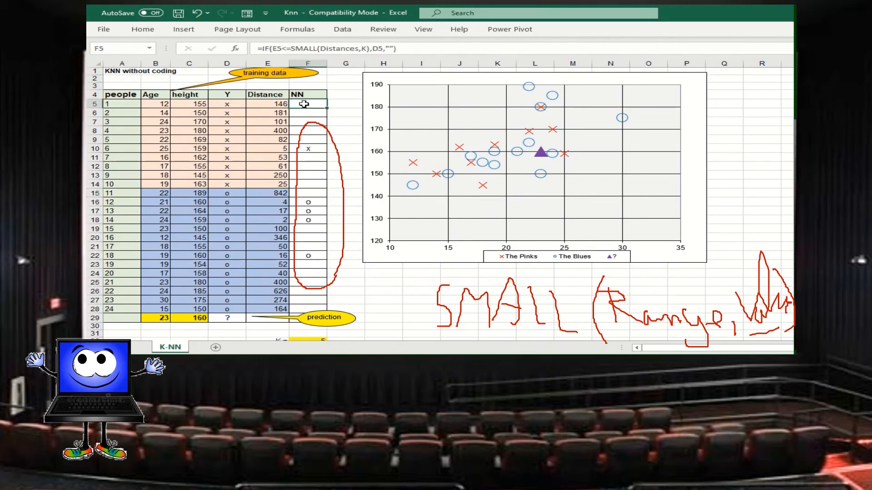
{"action": "left_click_drag", "start_coordinate": [404, 49], "coordinate": [259, 53]}
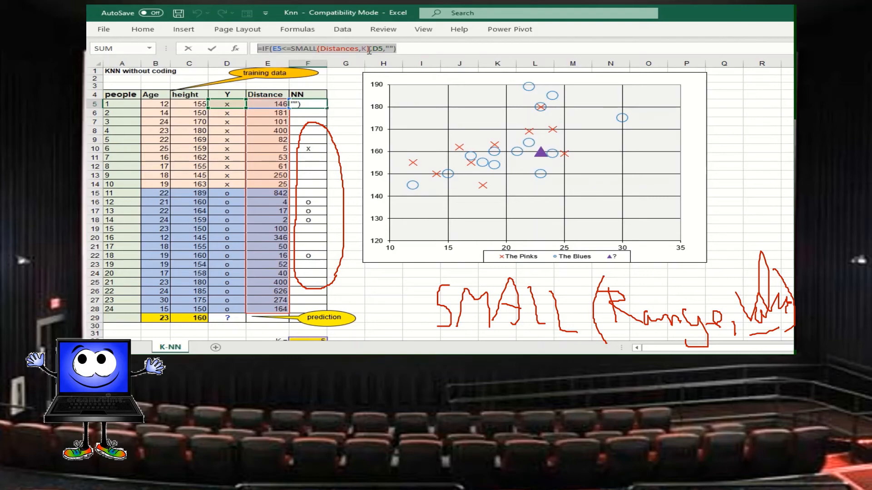
{"action": "left_click", "coordinate": [370, 305]}
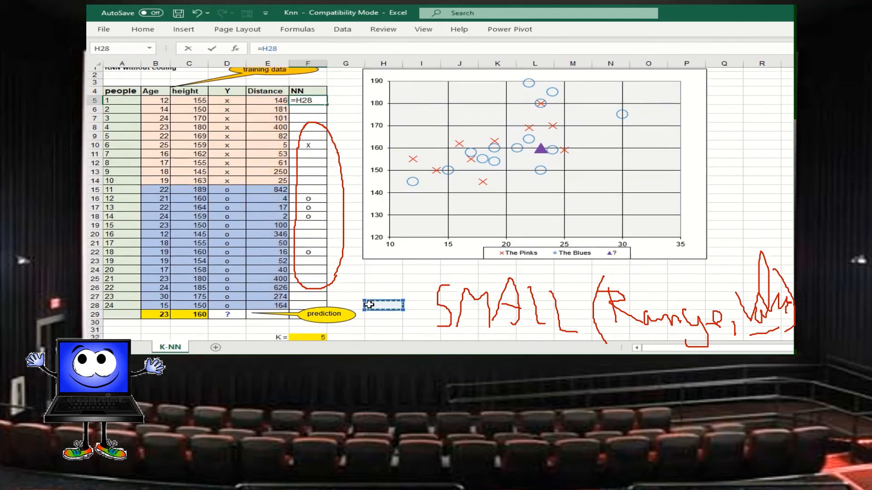
{"action": "scroll", "coordinate": [369, 305], "scroll_direction": "down", "scroll_amount": 1}
{"action": "key", "text": "Escape"}
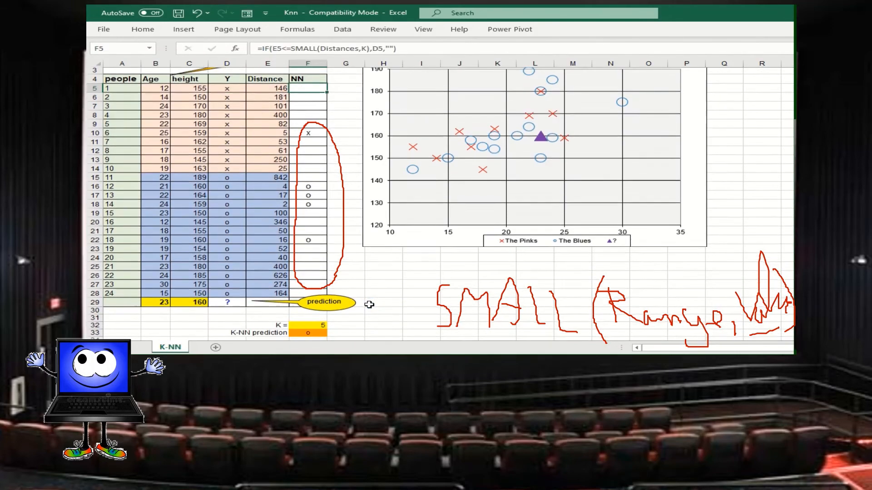
Check the cell that holds the K value below the table and return to the start of the sheet.
{"action": "scroll", "coordinate": [361, 302], "scroll_direction": "down", "scroll_amount": 4}
{"action": "left_click", "coordinate": [308, 293]}
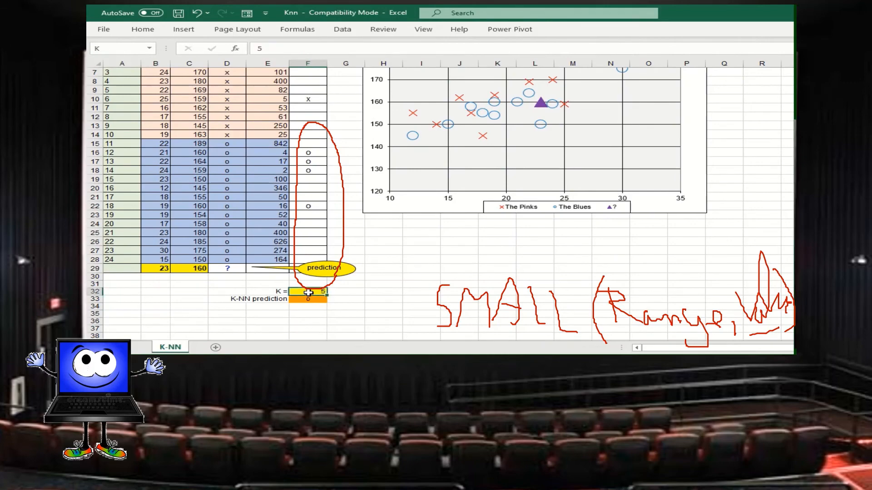
{"action": "left_click", "coordinate": [395, 268]}
{"action": "scroll", "coordinate": [395, 268], "scroll_direction": "up", "scroll_amount": 1}
{"action": "scroll", "coordinate": [395, 268], "scroll_direction": "up", "scroll_amount": 1}
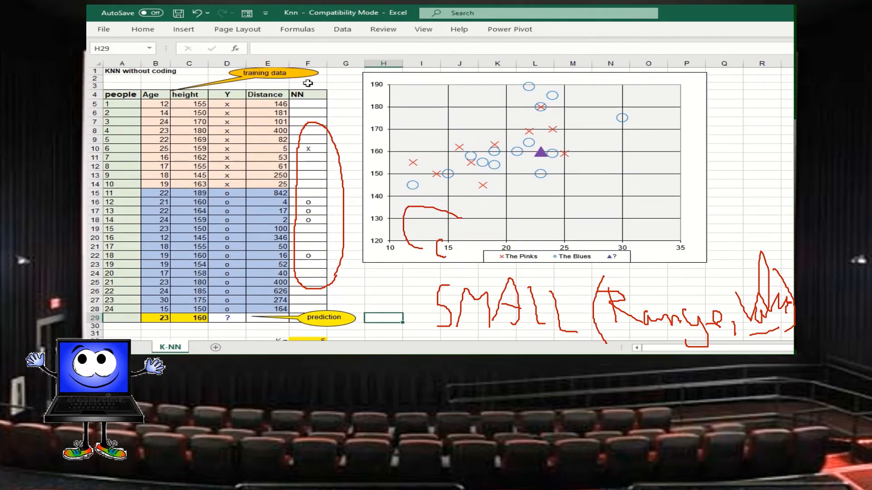
Examine the NN formula in F5 in place, with the ranges it references highlighted.
{"action": "left_click", "coordinate": [309, 104]}
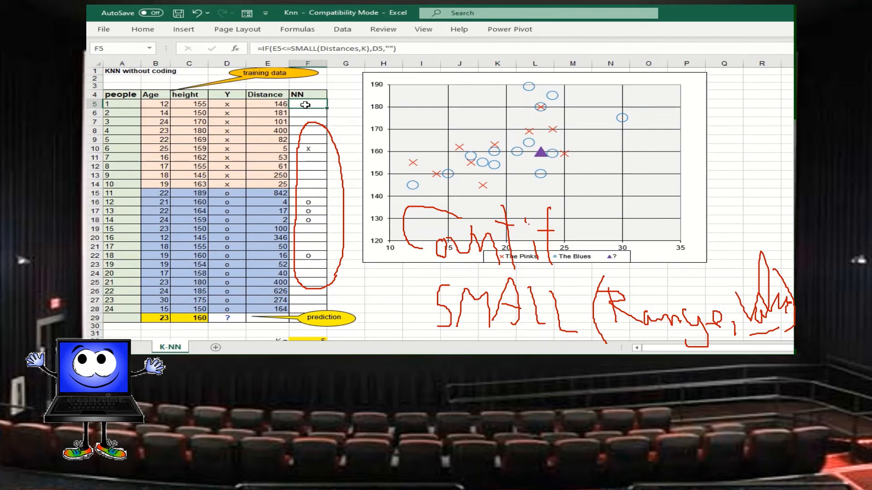
{"action": "double_click", "coordinate": [305, 104]}
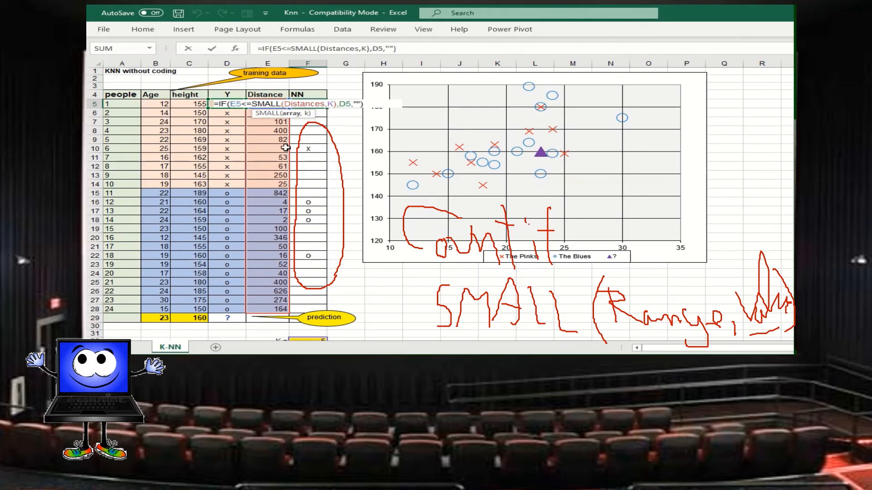
{"action": "key", "text": "ctrl+Return"}
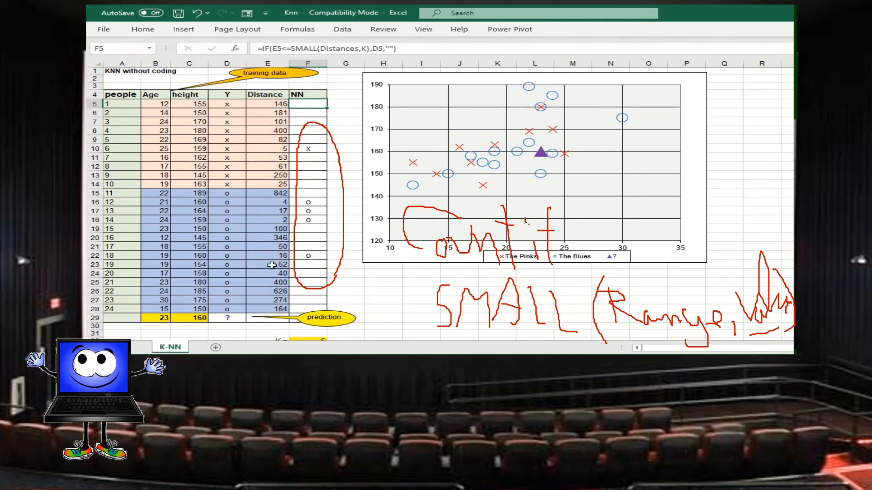
Check the K input in F32 and the nearest-neighbour labels across F5:F28.
{"action": "scroll", "coordinate": [283, 286], "scroll_direction": "down", "scroll_amount": 1}
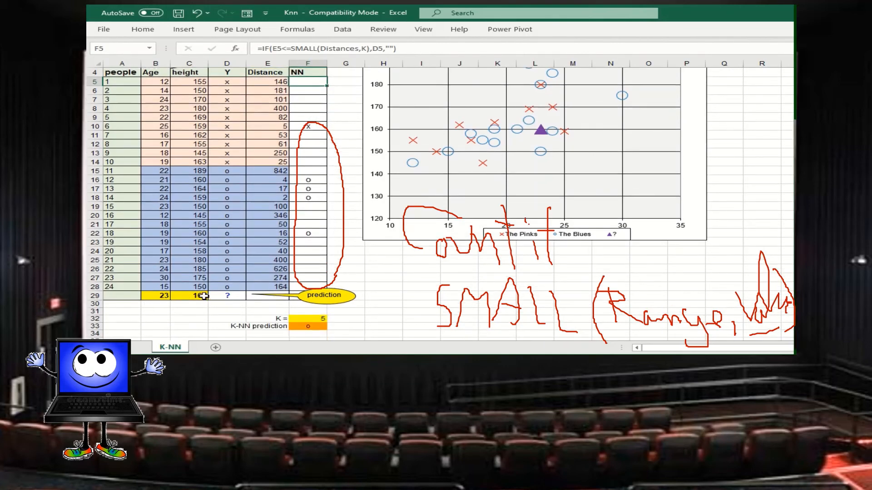
{"action": "left_click", "coordinate": [319, 320]}
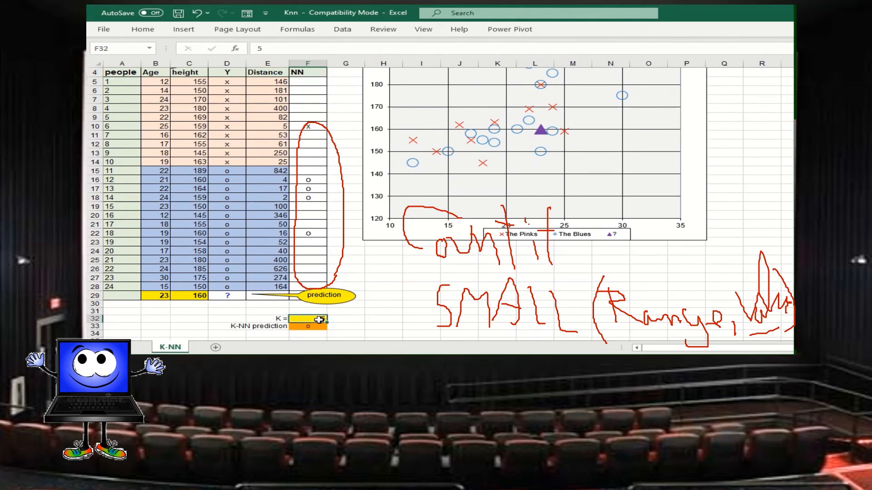
{"action": "left_click_drag", "start_coordinate": [308, 81], "coordinate": [309, 288]}
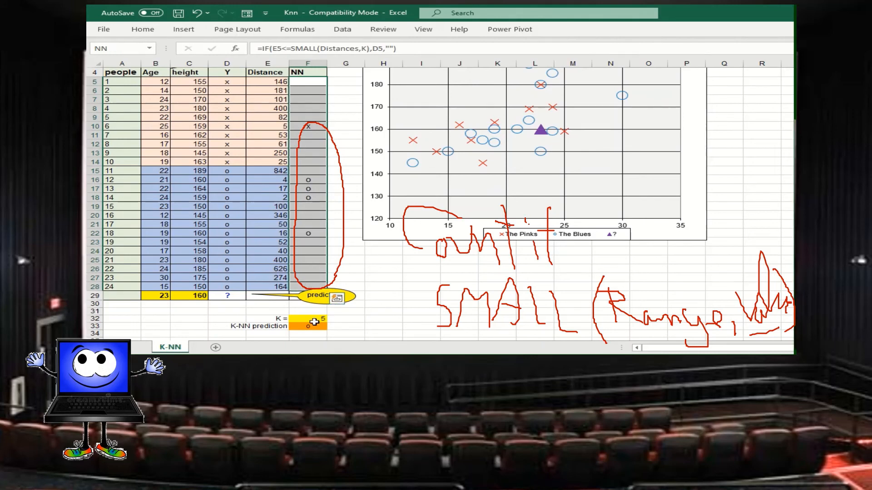
Set the height of the person being predicted, in C29, to 175.
{"action": "left_click", "coordinate": [160, 297]}
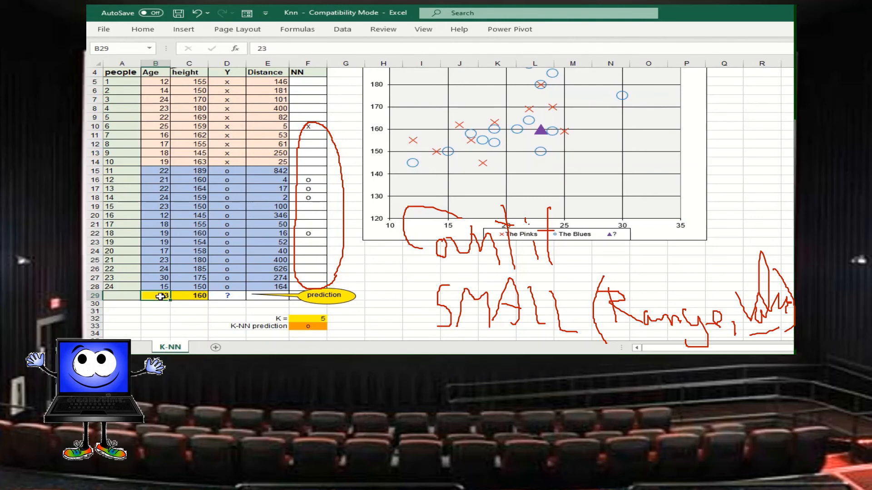
{"action": "left_click", "coordinate": [197, 299]}
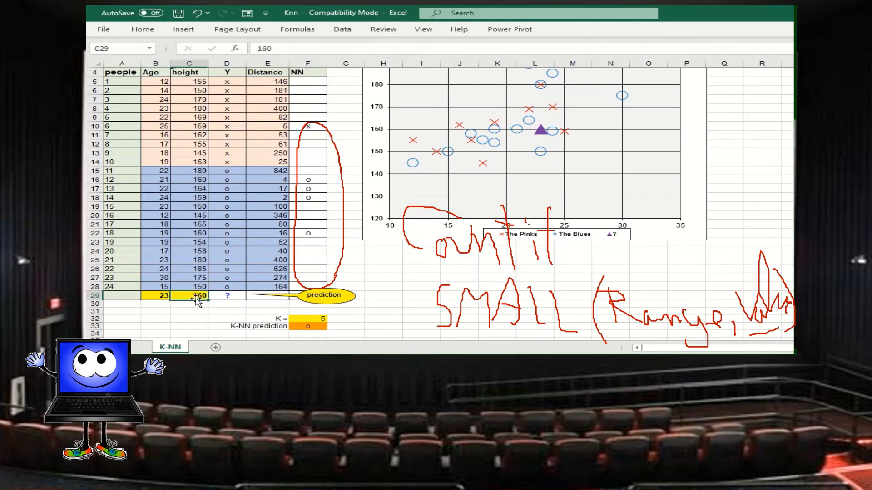
{"action": "type", "text": "175"}
{"action": "key", "text": "Return"}
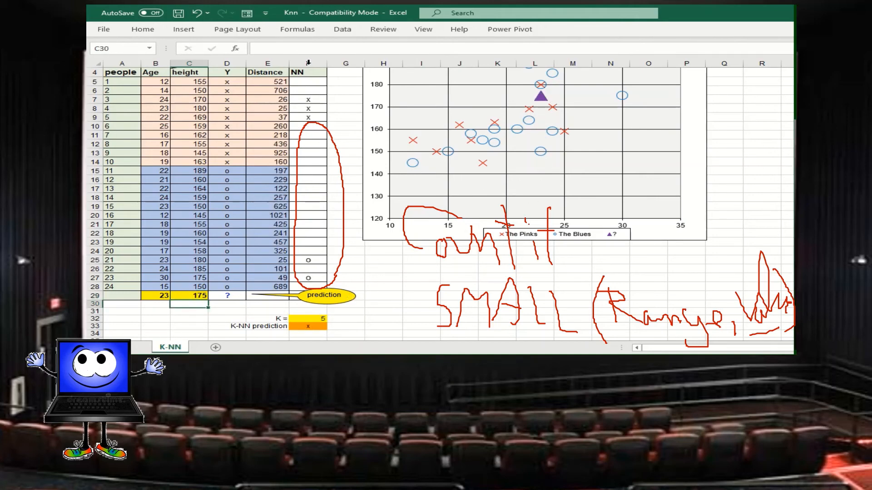
Check the neighbour labels in F7:F9 and set the predicted person's height in C29 to 195.
{"action": "left_click_drag", "start_coordinate": [308, 99], "coordinate": [307, 114]}
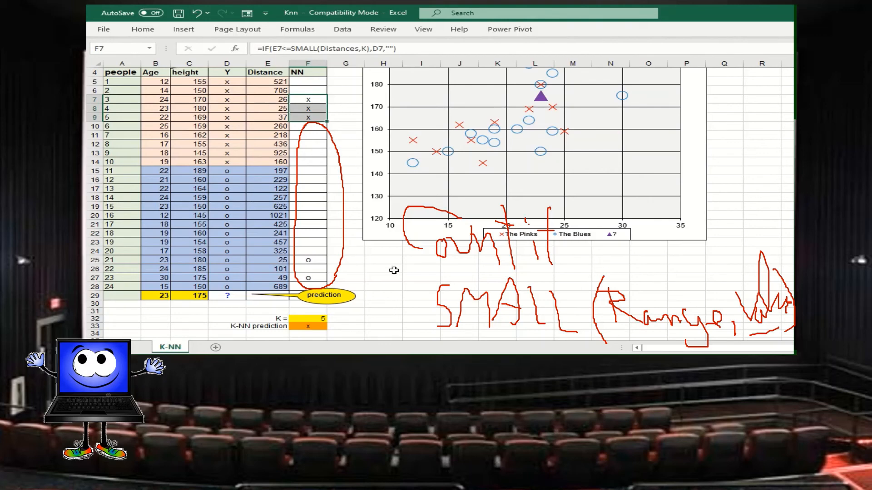
{"action": "left_click", "coordinate": [191, 298]}
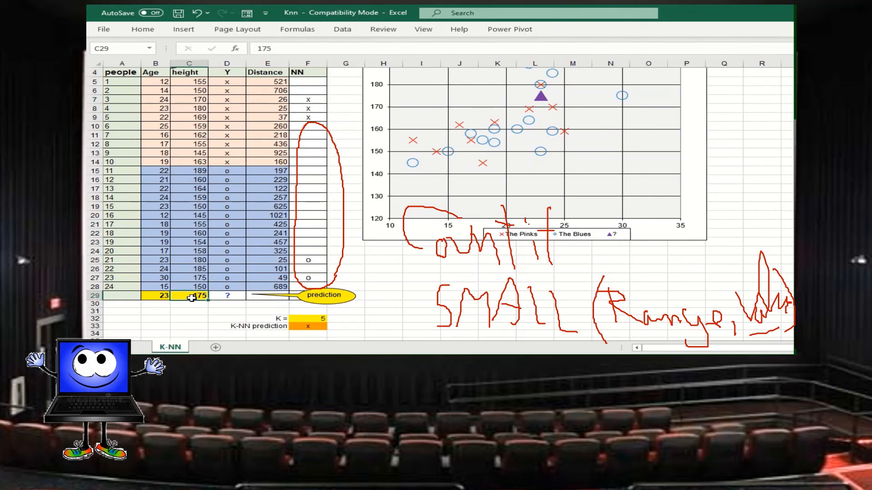
{"action": "type", "text": "195"}
{"action": "key", "text": "ctrl+Return"}
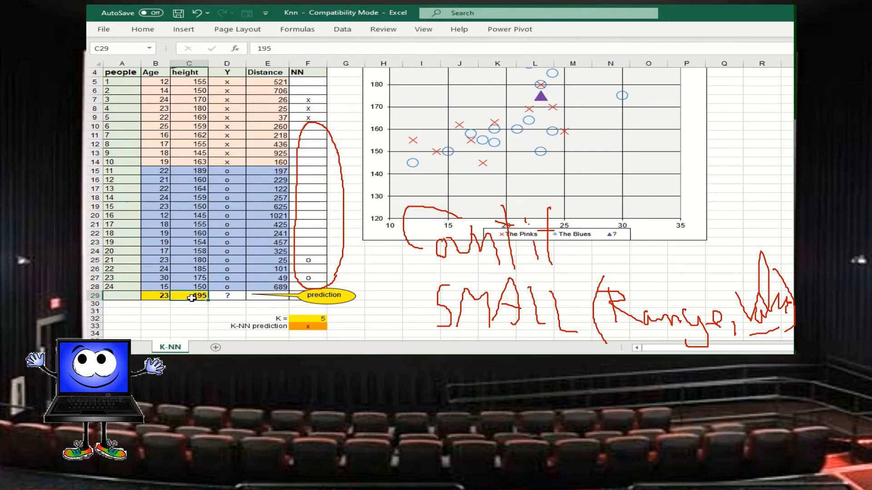
Commit the height of 195 in C29 and check the scatter chart, the neighbour labels in column F and the K-NN prediction.
{"action": "key", "text": "Return"}
{"action": "scroll", "coordinate": [192, 298], "scroll_direction": "up", "scroll_amount": 1}
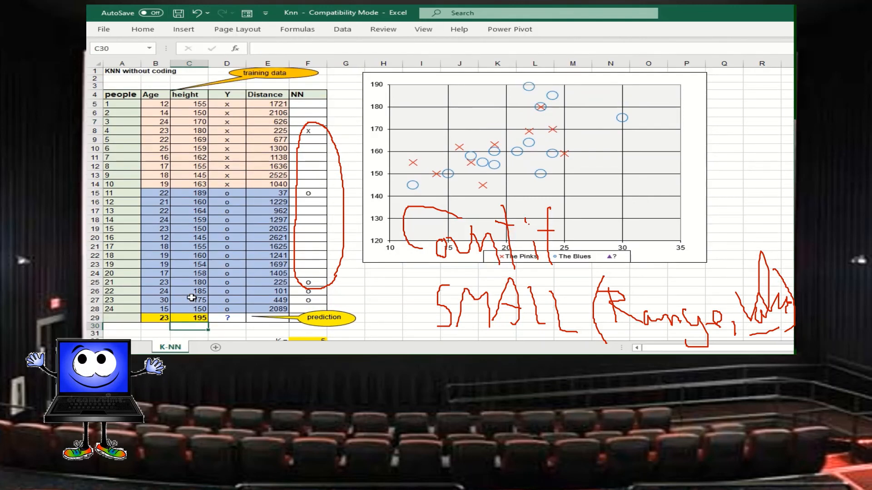
{"action": "scroll", "coordinate": [191, 298], "scroll_direction": "down", "scroll_amount": 1}
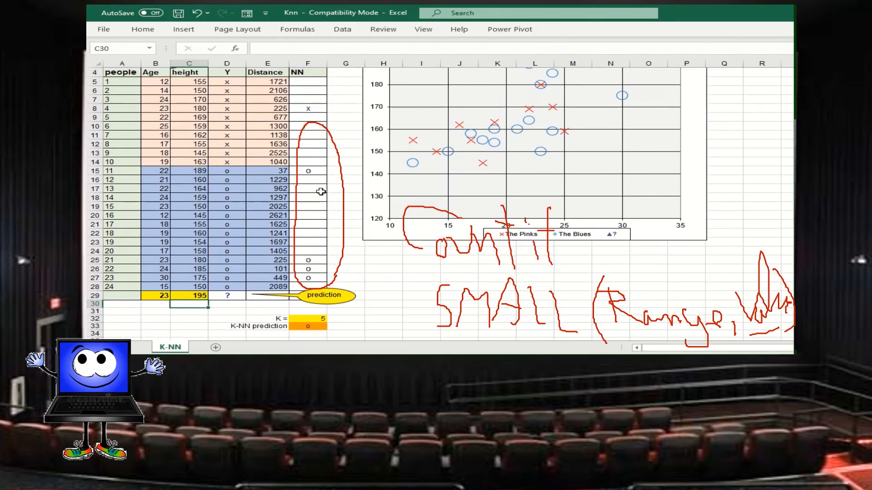
{"action": "scroll", "coordinate": [332, 200], "scroll_direction": "up", "scroll_amount": 1}
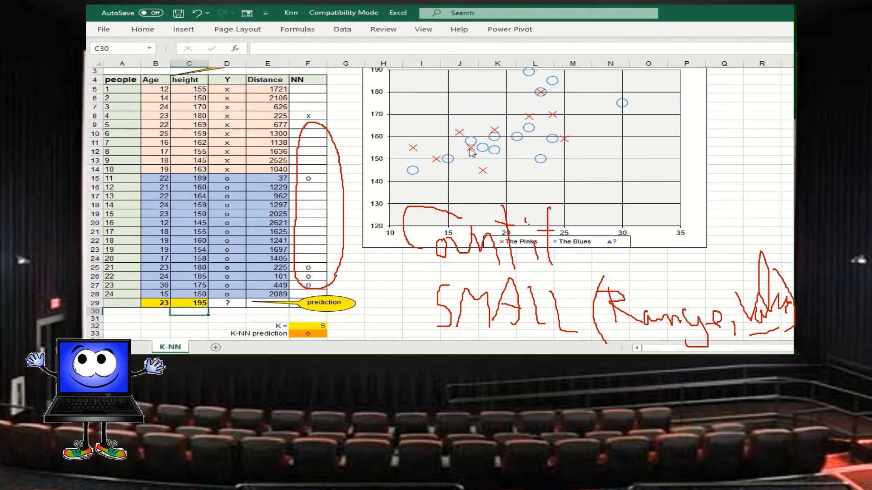
Set the predicted person's age in B29 to 15 and height in C29 to 130, and check the point on the scatter chart.
{"action": "mouse_move", "coordinate": [471, 152]}
{"action": "left_click", "coordinate": [160, 304]}
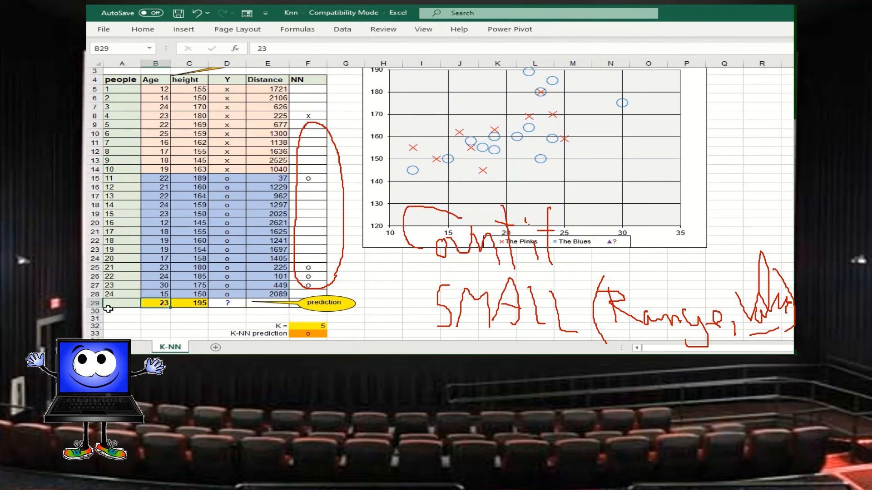
{"action": "type", "text": "15"}
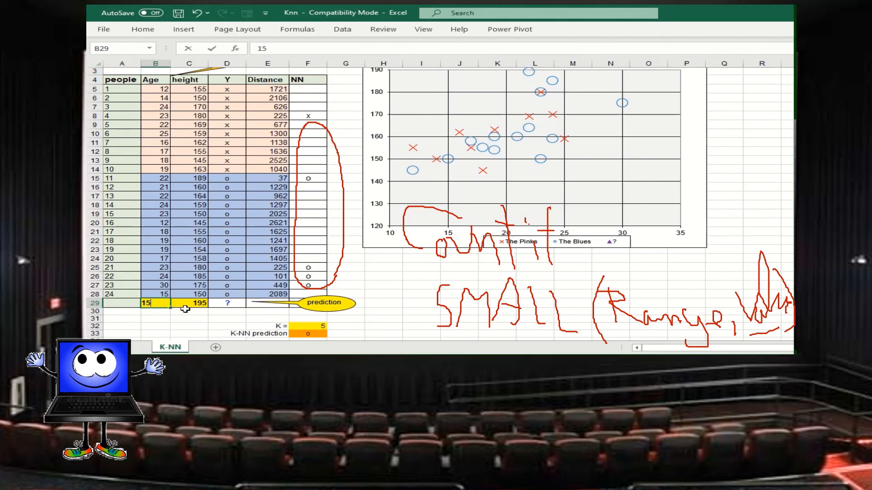
{"action": "left_click", "coordinate": [206, 304]}
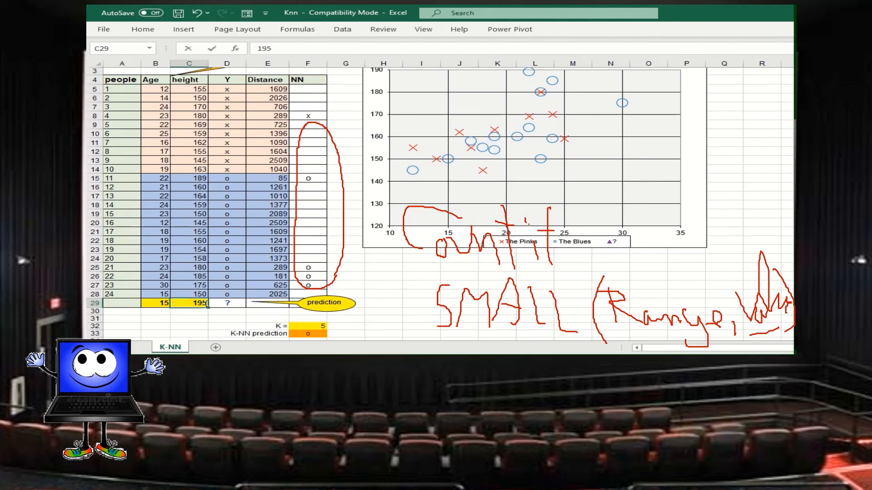
{"action": "type", "text": "130"}
{"action": "key", "text": "Return"}
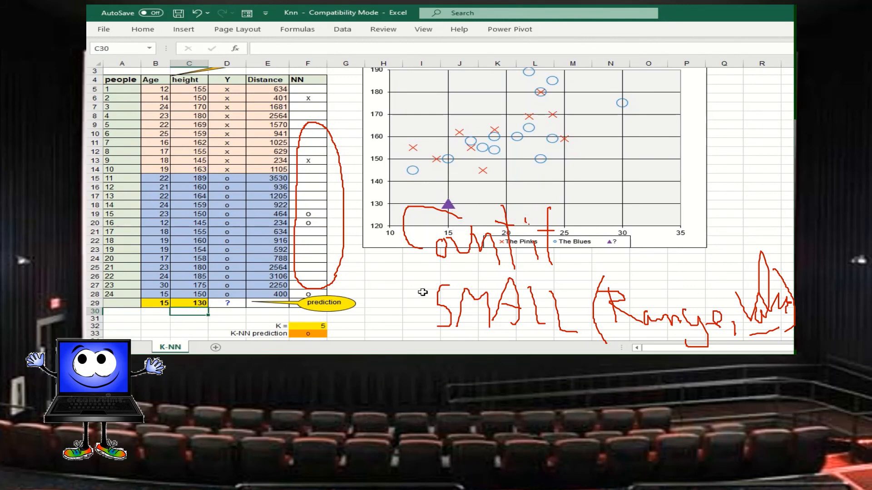
{"action": "scroll", "coordinate": [422, 292], "scroll_direction": "up", "scroll_amount": 1}
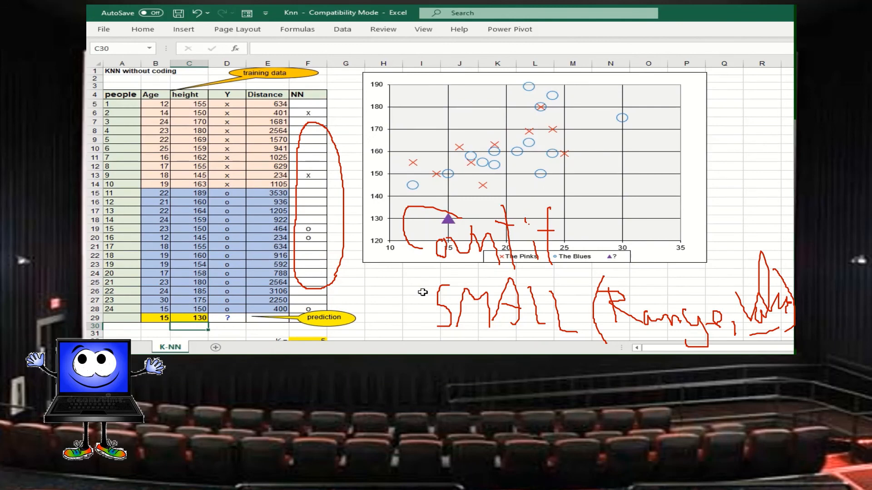
{"action": "scroll", "coordinate": [423, 292], "scroll_direction": "down", "scroll_amount": 1}
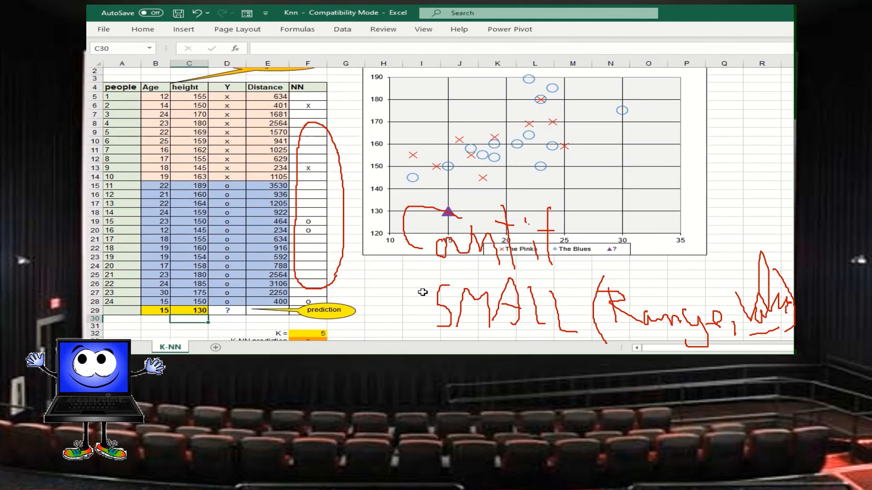